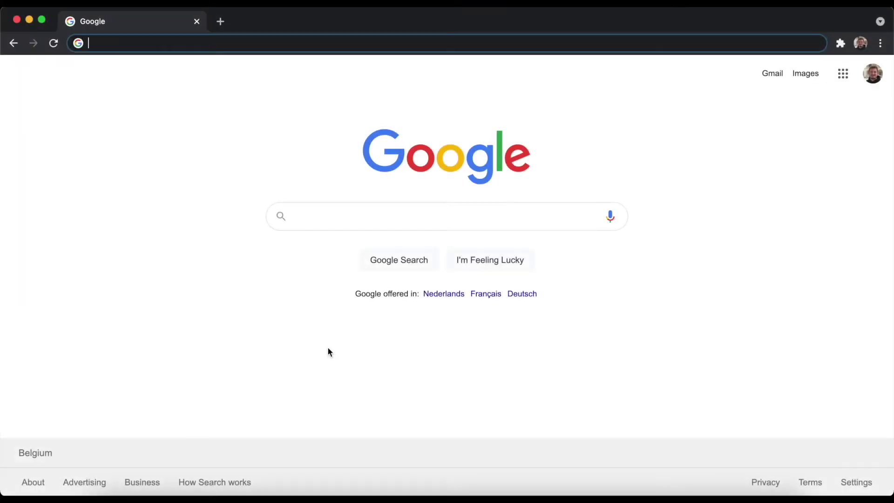
Go to datylon.com and download Datylon for Illustrator for Apple Silicon Macs.
{"action": "type", "text": "da"}
{"action": "key", "text": "Return"}
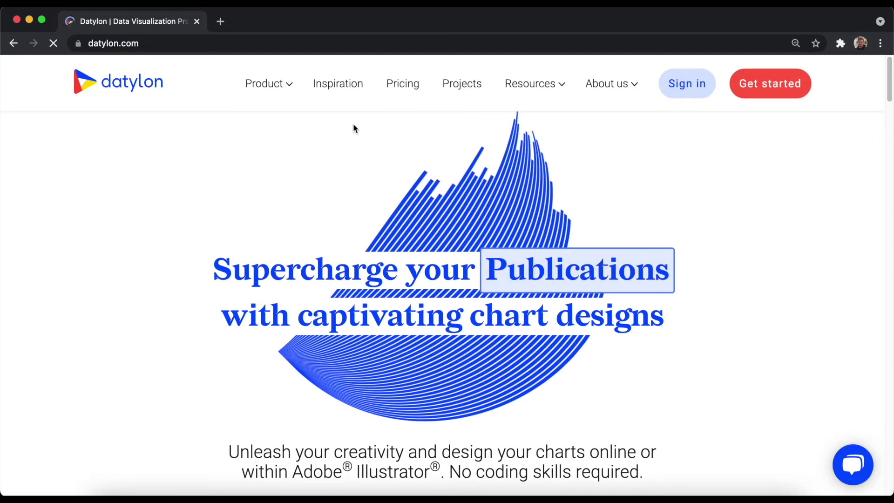
{"action": "left_click", "coordinate": [712, 88]}
{"action": "left_click", "coordinate": [504, 89]}
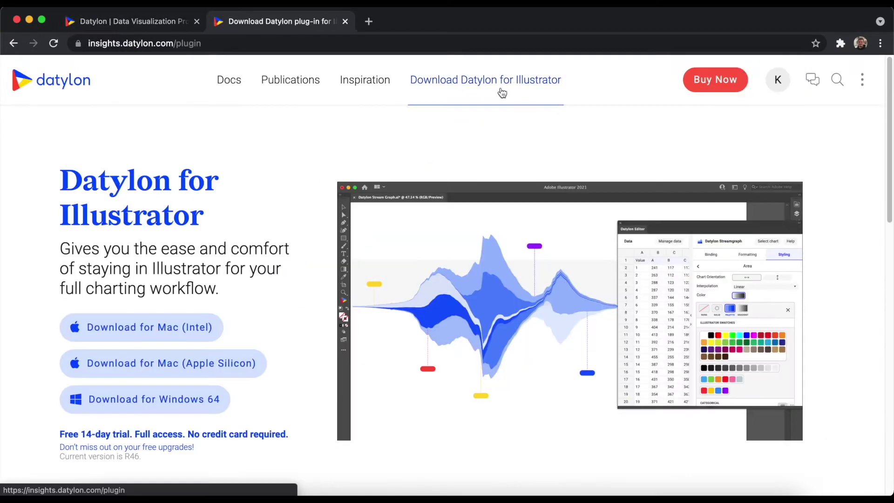
{"action": "left_click", "coordinate": [215, 368]}
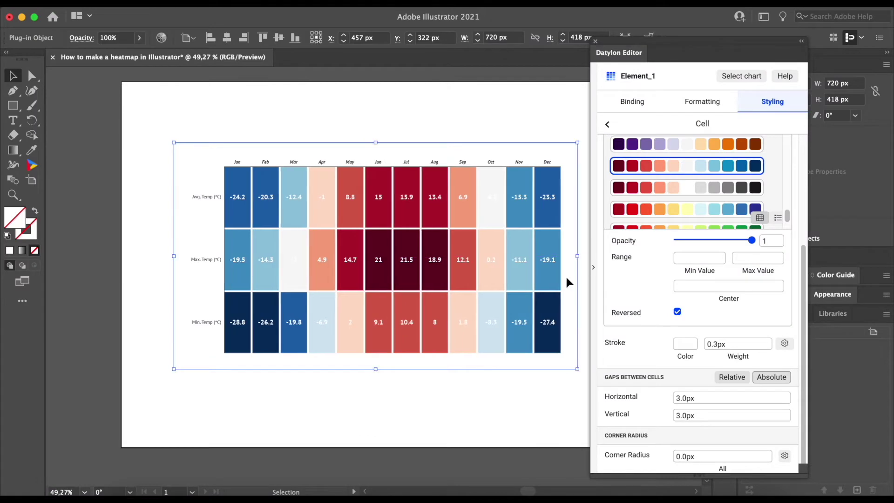
Shrink the sample heatmap to 652 by 280 px.
{"action": "left_click_drag", "start_coordinate": [577, 369], "coordinate": [527, 295]}
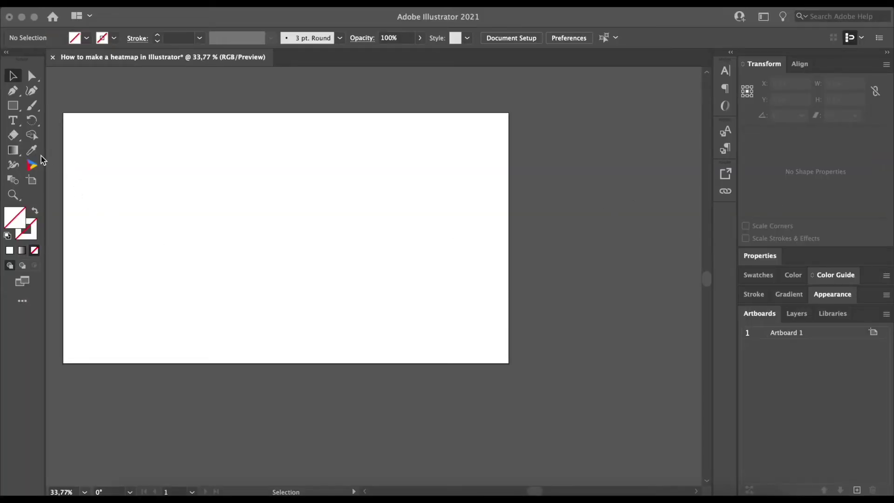
Draw a Datylon chart area on the artboard with the Datylon tool.
{"action": "left_click", "coordinate": [32, 167]}
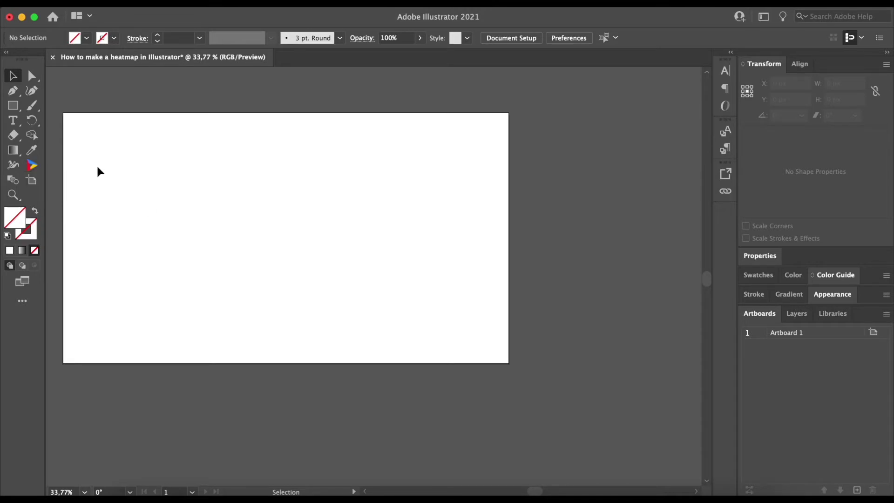
{"action": "left_click", "coordinate": [32, 166]}
{"action": "left_click_drag", "start_coordinate": [102, 167], "coordinate": [257, 309]}
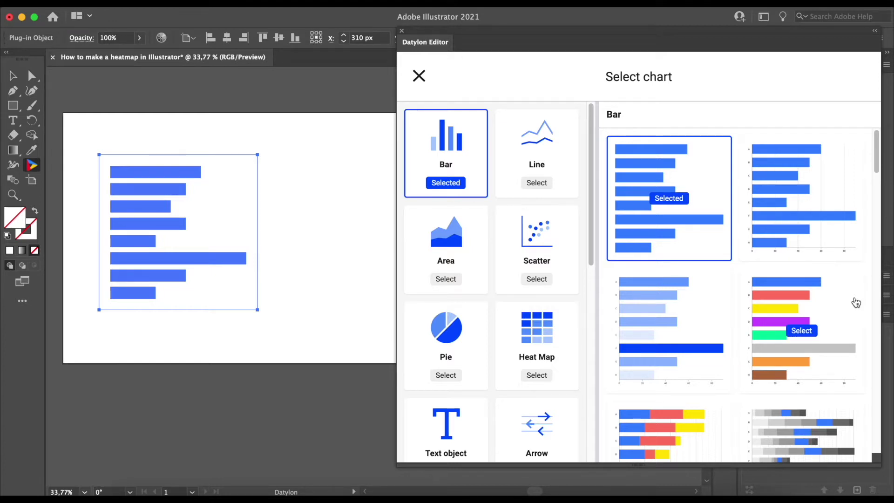
Apply the first plain Heat Map template and bring up its data sheet manager.
{"action": "left_click", "coordinate": [521, 343]}
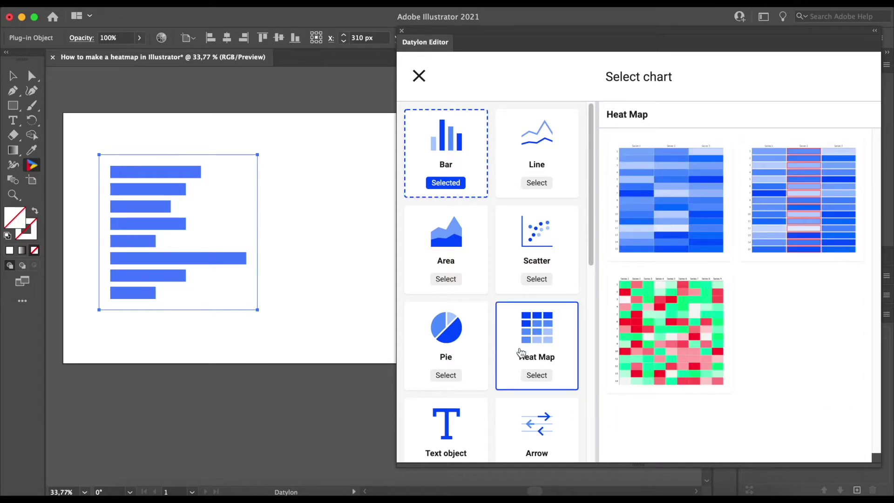
{"action": "mouse_move", "coordinate": [805, 202]}
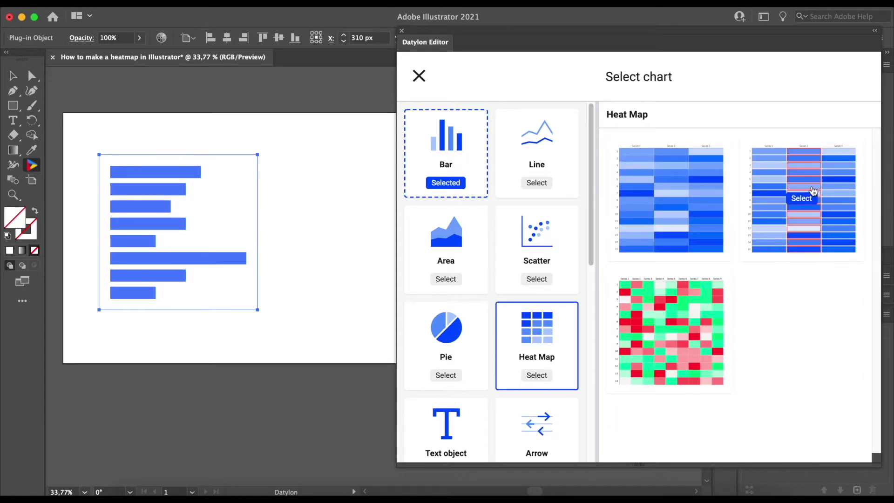
{"action": "mouse_move", "coordinate": [679, 169]}
{"action": "left_click", "coordinate": [669, 198]}
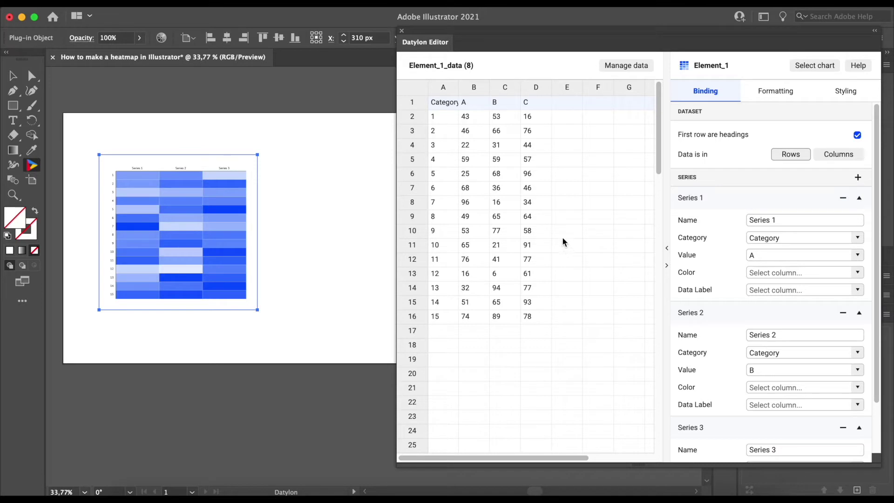
{"action": "left_click", "coordinate": [607, 68]}
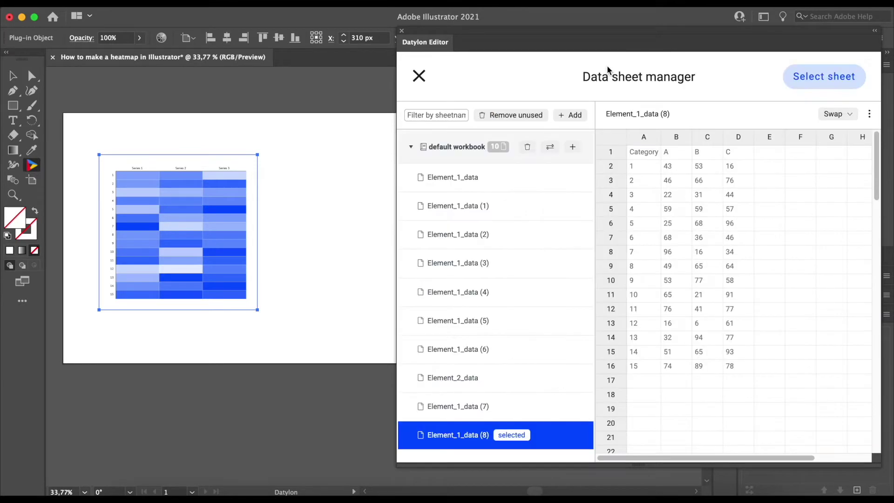
Import North Pole Temps.xlsx, use its North pole sheet, and collapse the data grid.
{"action": "left_click", "coordinate": [579, 119]}
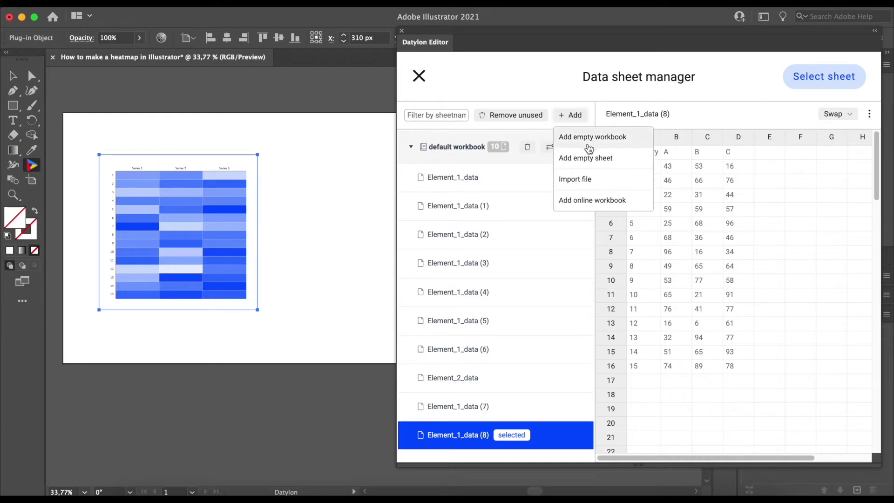
{"action": "left_click", "coordinate": [590, 185]}
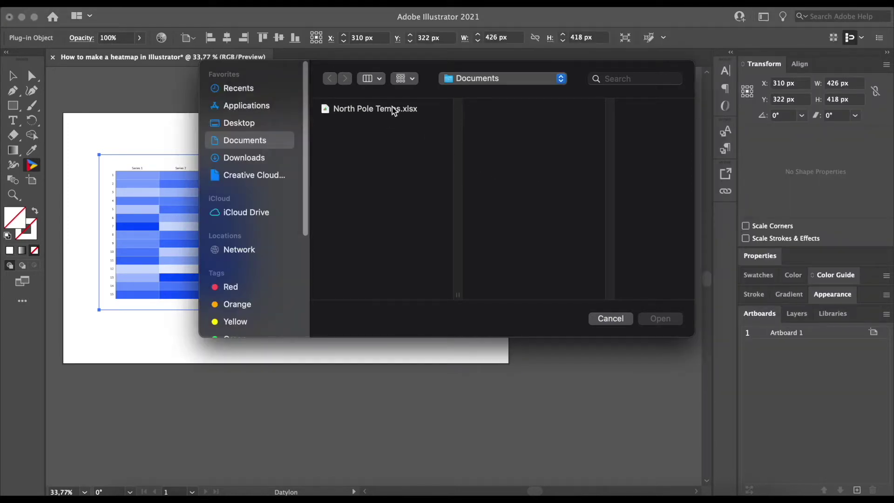
{"action": "left_click", "coordinate": [392, 108]}
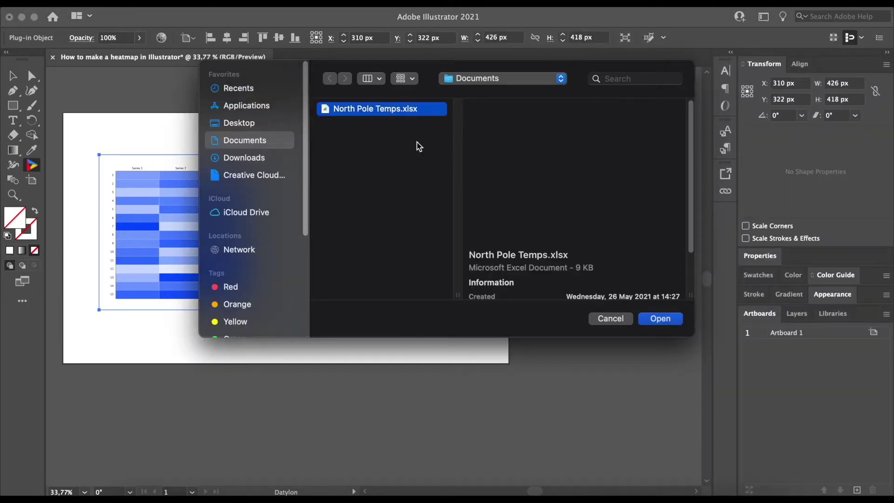
{"action": "left_click", "coordinate": [677, 322]}
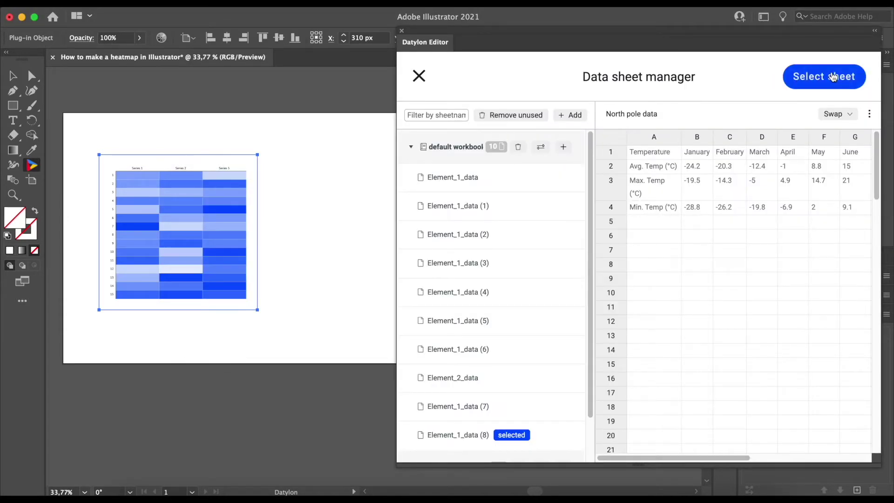
{"action": "left_click", "coordinate": [833, 77]}
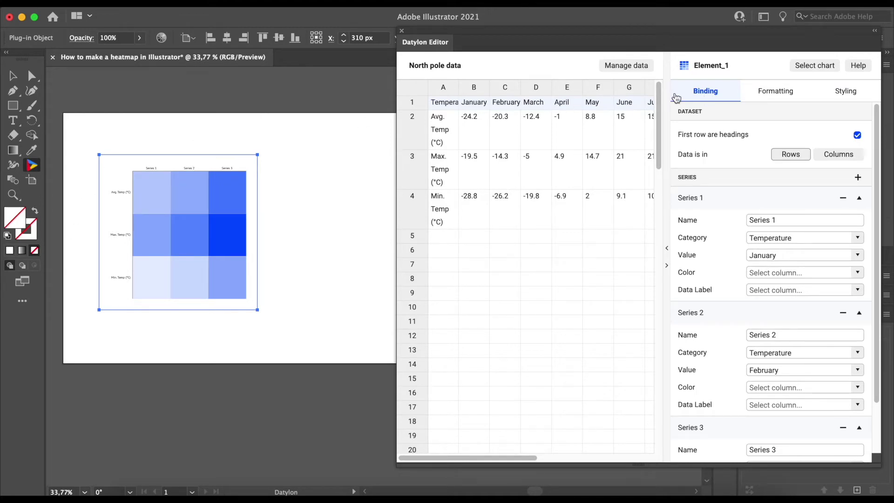
{"action": "left_click", "coordinate": [668, 248]}
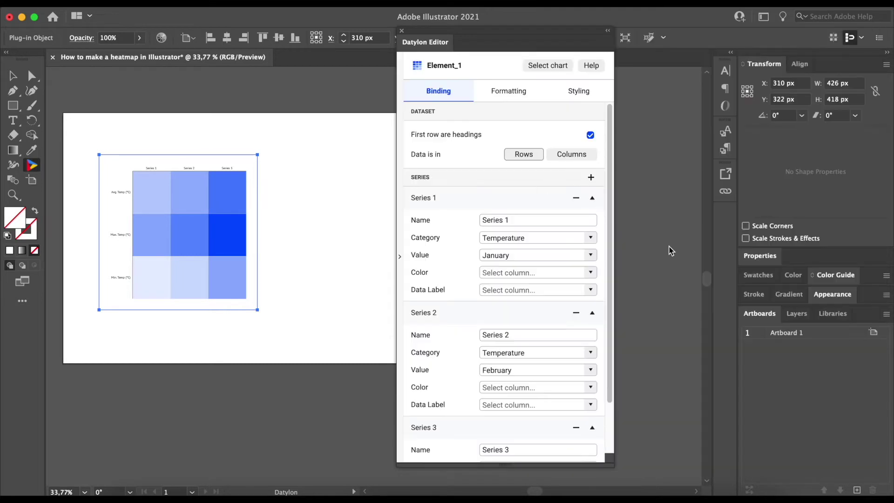
Move the Datylon Editor right of the artboard, zoom in, and add a series column.
{"action": "left_click_drag", "start_coordinate": [503, 29], "coordinate": [696, 40]}
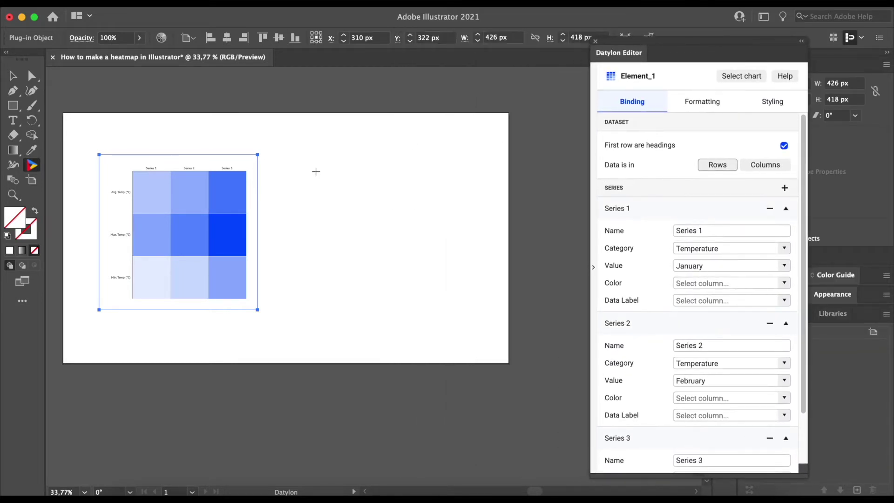
{"action": "scroll", "coordinate": [236, 214], "scroll_direction": "up", "scroll_amount": 3}
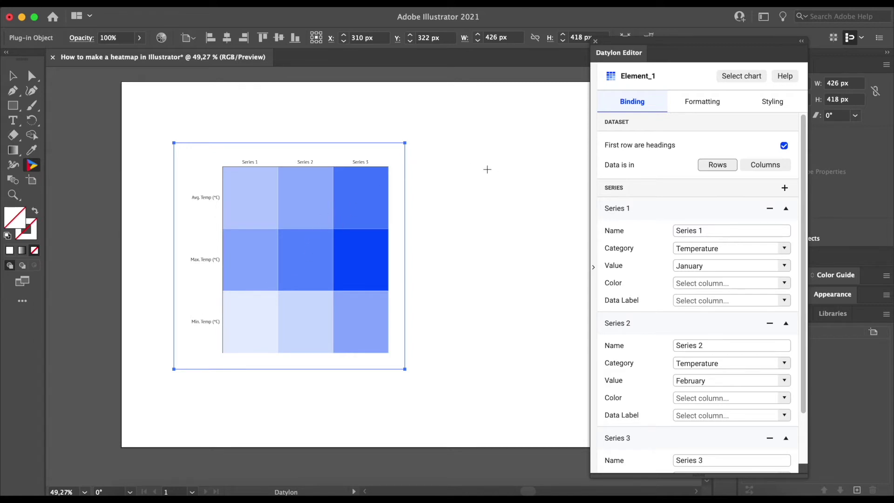
{"action": "left_click", "coordinate": [784, 188]}
Add five more series columns, then return to the Selection tool.
{"action": "left_click", "coordinate": [784, 188]}
{"action": "left_click", "coordinate": [784, 188]}
{"action": "left_click", "coordinate": [783, 189]}
{"action": "left_click", "coordinate": [784, 189]}
{"action": "left_click", "coordinate": [784, 189]}
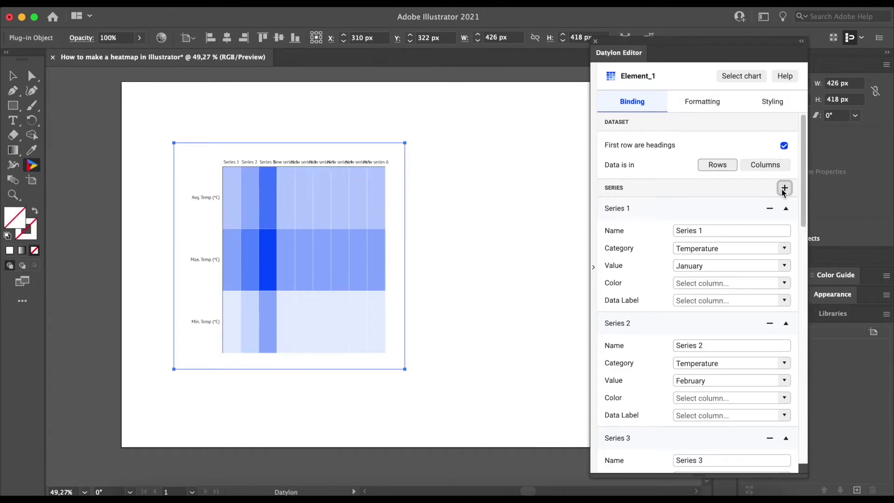
{"action": "left_click", "coordinate": [784, 188]}
{"action": "left_click", "coordinate": [784, 188]}
{"action": "left_click", "coordinate": [784, 188]}
{"action": "key", "text": "v"}
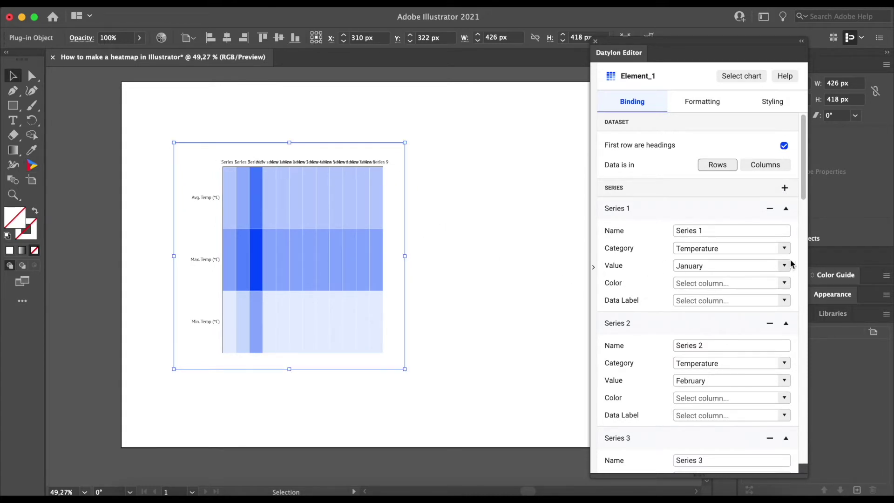
Rename the first three series Jan, Feb and Mar, and begin the fourth with 'A'.
{"action": "triple_click", "coordinate": [733, 235]}
{"action": "type", "text": "J"}
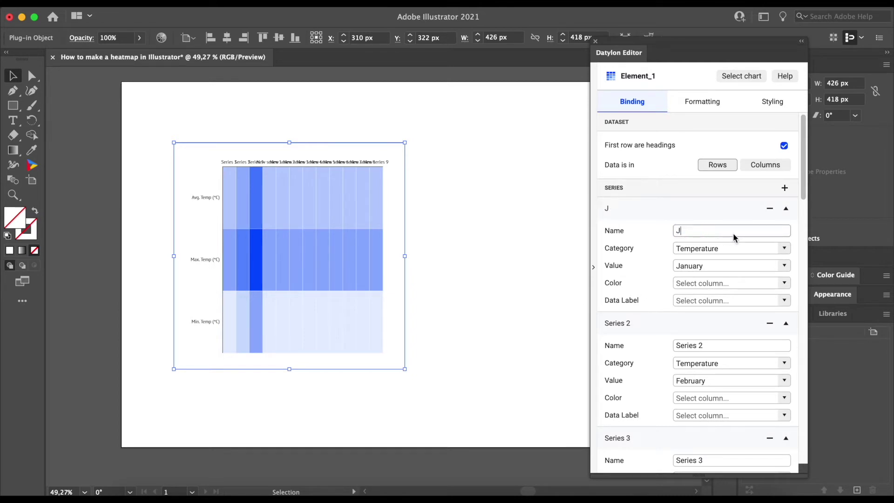
{"action": "type", "text": "an"}
{"action": "triple_click", "coordinate": [717, 345]}
{"action": "type", "text": "Feb"}
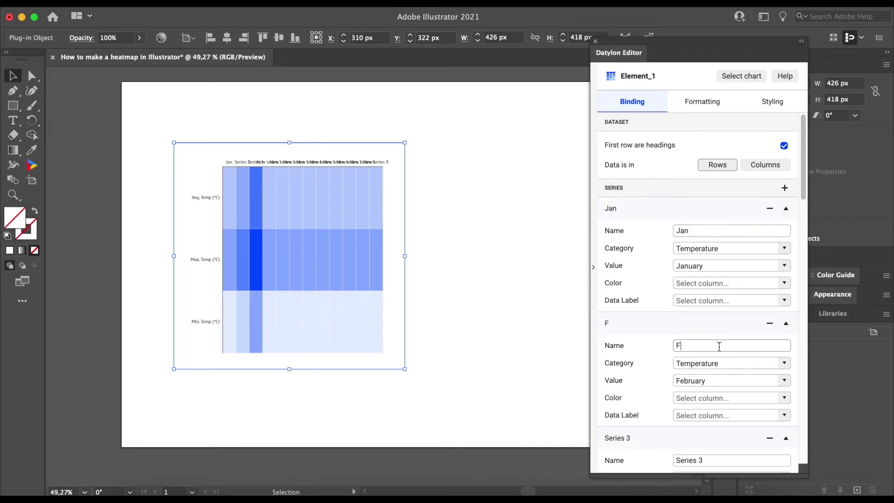
{"action": "triple_click", "coordinate": [724, 459]}
{"action": "type", "text": "Mar"}
{"action": "scroll", "coordinate": [725, 460], "scroll_direction": "down", "scroll_amount": 5}
{"action": "triple_click", "coordinate": [739, 283]}
{"action": "type", "text": "A"}
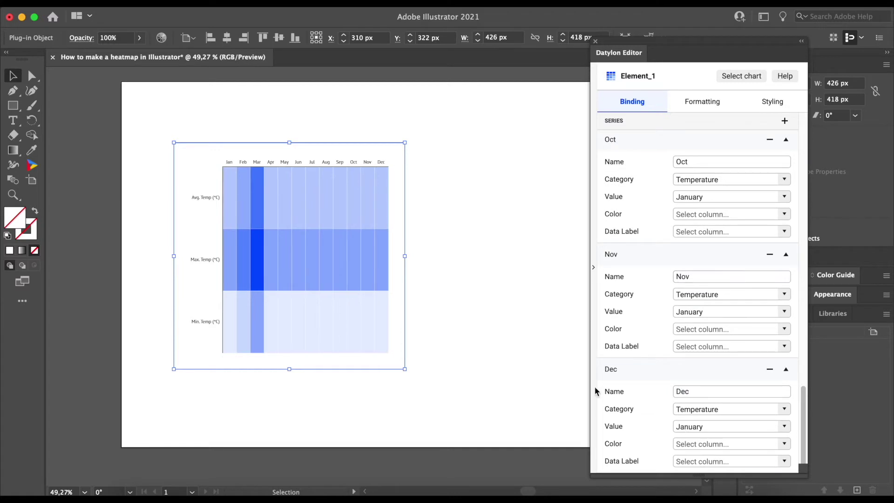
{"action": "scroll", "coordinate": [703, 375], "scroll_direction": "up", "scroll_amount": 10}
Bind the Apr, May, Jun, Jul and Aug series to their matching month columns.
{"action": "scroll", "coordinate": [703, 375], "scroll_direction": "up", "scroll_amount": 5}
{"action": "scroll", "coordinate": [712, 375], "scroll_direction": "down", "scroll_amount": 8}
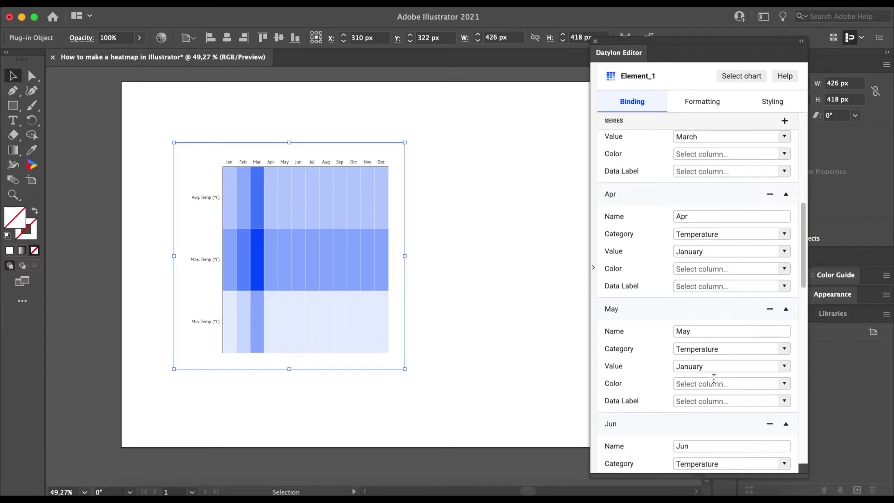
{"action": "left_click", "coordinate": [785, 251]}
{"action": "left_click", "coordinate": [714, 313]}
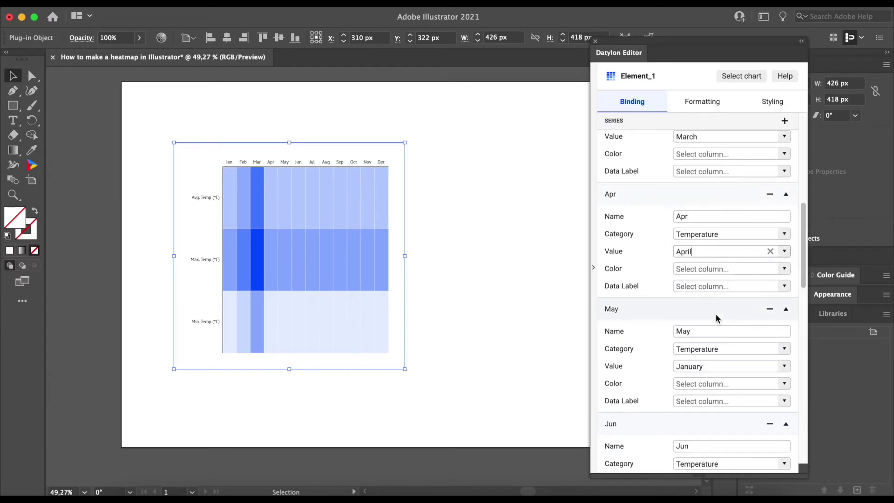
{"action": "left_click", "coordinate": [782, 368]}
{"action": "left_click", "coordinate": [717, 288]}
{"action": "scroll", "coordinate": [736, 359], "scroll_direction": "down", "scroll_amount": 7}
{"action": "left_click", "coordinate": [784, 142]}
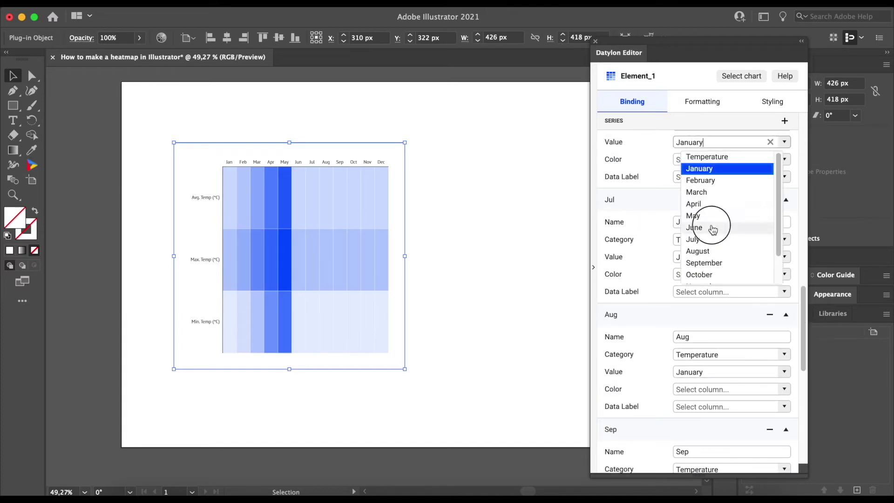
{"action": "left_click", "coordinate": [710, 228]}
{"action": "left_click", "coordinate": [784, 257]}
{"action": "left_click", "coordinate": [716, 353]}
{"action": "left_click", "coordinate": [784, 371]}
{"action": "scroll", "coordinate": [735, 331], "scroll_direction": "down", "scroll_amount": 3}
{"action": "left_click", "coordinate": [735, 328]}
Bind Sep, Oct, Nov and Dec to their month columns and widen the heatmap to 720 px.
{"action": "scroll", "coordinate": [736, 330], "scroll_direction": "down", "scroll_amount": 8}
{"action": "scroll", "coordinate": [745, 302], "scroll_direction": "up", "scroll_amount": 3}
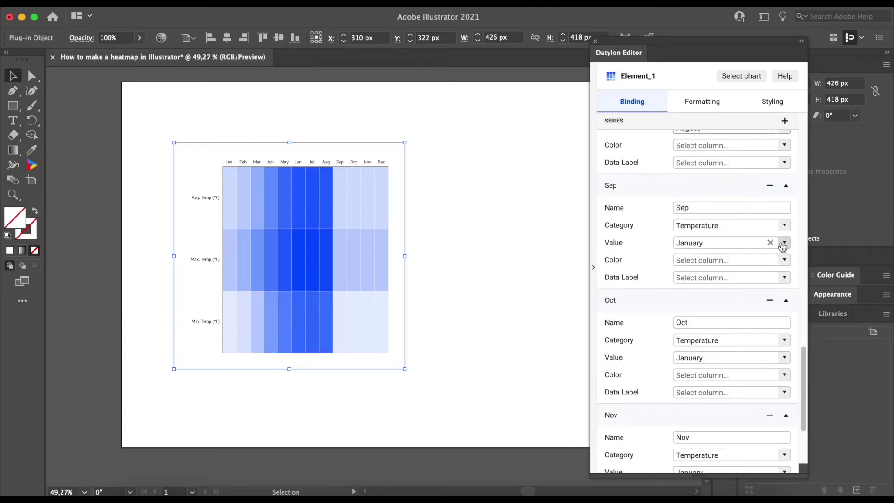
{"action": "left_click", "coordinate": [784, 242]}
{"action": "left_click", "coordinate": [740, 364]}
{"action": "left_click", "coordinate": [740, 357]}
{"action": "left_click", "coordinate": [738, 336]}
{"action": "scroll", "coordinate": [729, 372], "scroll_direction": "down", "scroll_amount": 4}
{"action": "left_click", "coordinate": [740, 311]}
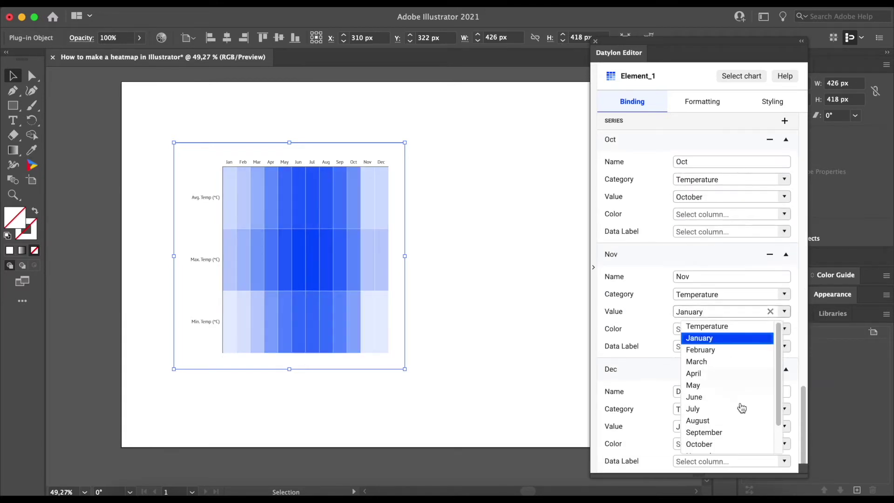
{"action": "scroll", "coordinate": [741, 409], "scroll_direction": "down", "scroll_amount": 2}
{"action": "left_click", "coordinate": [731, 421]}
{"action": "left_click", "coordinate": [744, 394]}
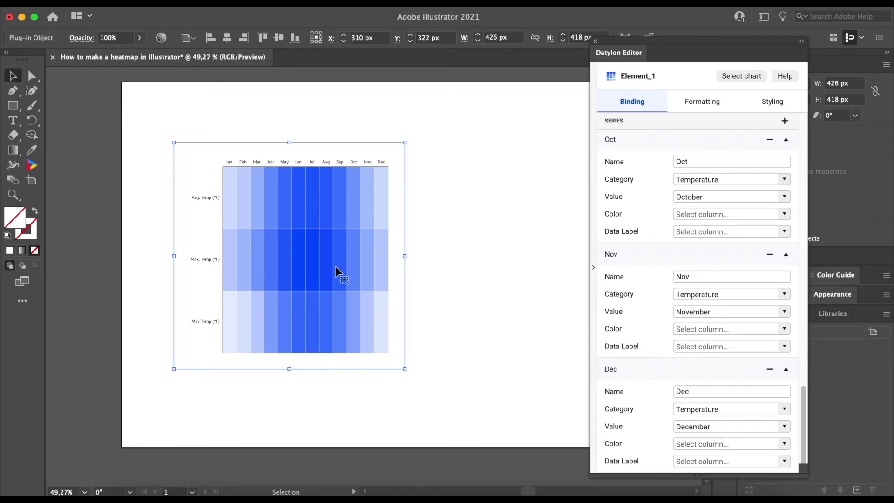
{"action": "left_click_drag", "start_coordinate": [404, 256], "coordinate": [564, 256]}
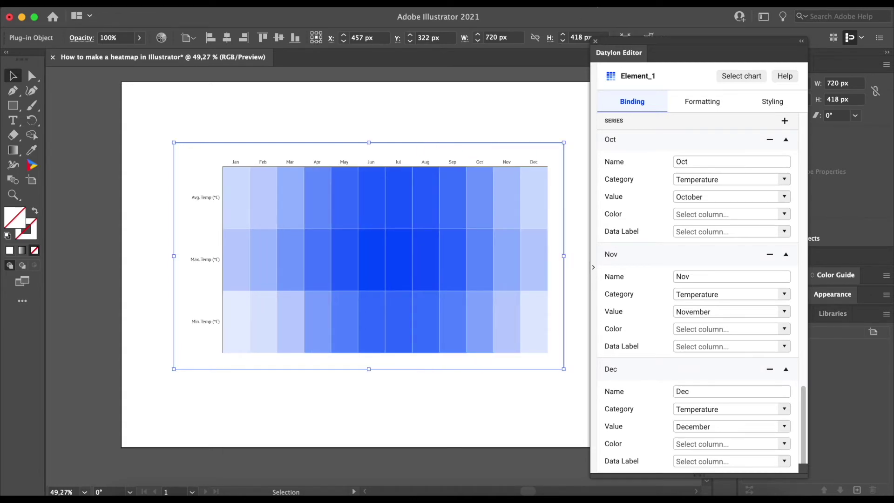
Set the x-axis month labels to PT Sans Bold Italic and turn on cell data labels.
{"action": "left_click", "coordinate": [777, 107]}
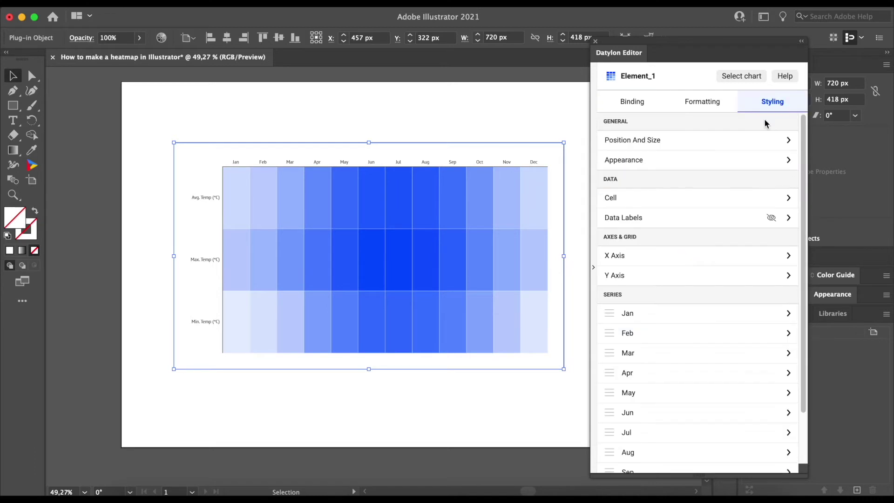
{"action": "left_click", "coordinate": [644, 255]}
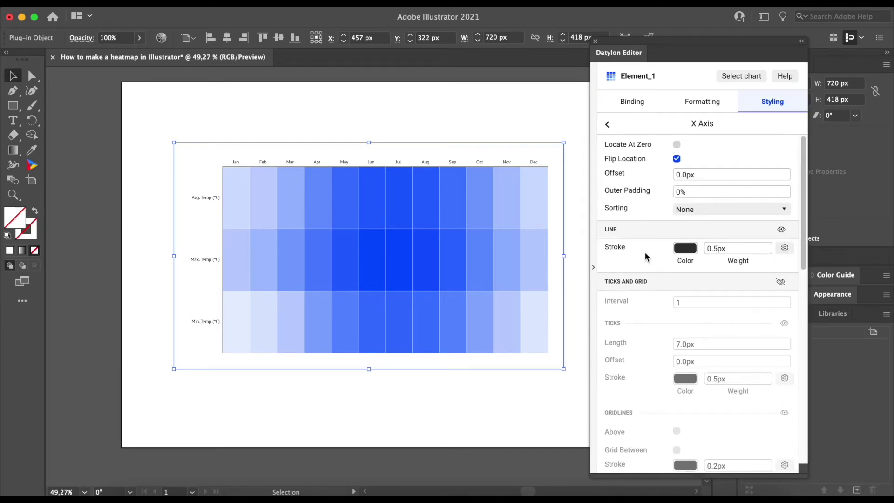
{"action": "scroll", "coordinate": [645, 252], "scroll_direction": "down", "scroll_amount": 10}
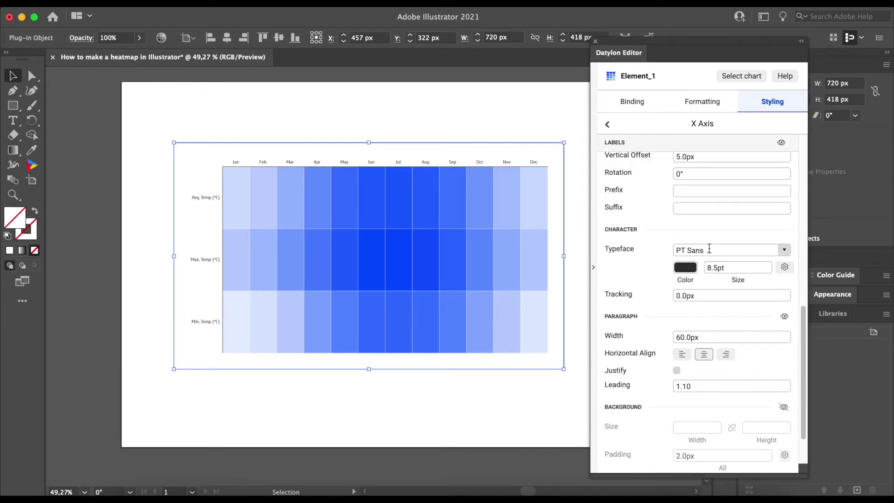
{"action": "left_click", "coordinate": [783, 251]}
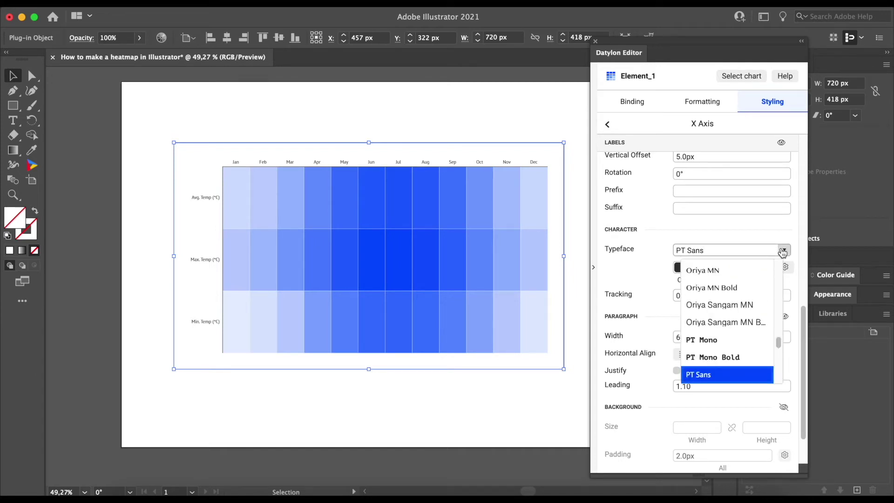
{"action": "scroll", "coordinate": [752, 311], "scroll_direction": "down", "scroll_amount": 3}
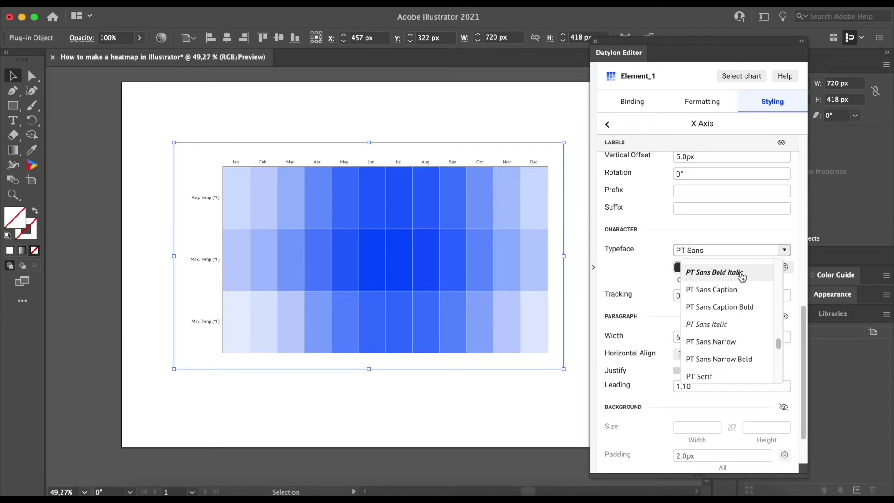
{"action": "left_click", "coordinate": [741, 274]}
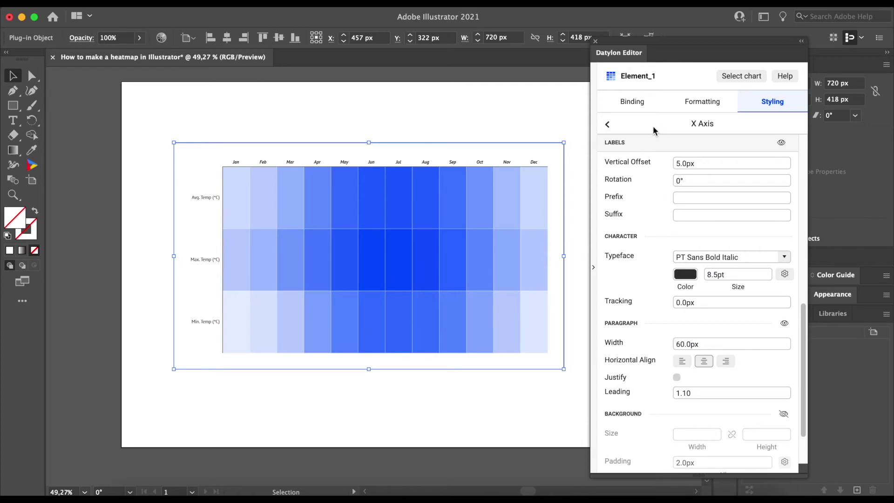
{"action": "left_click", "coordinate": [607, 124]}
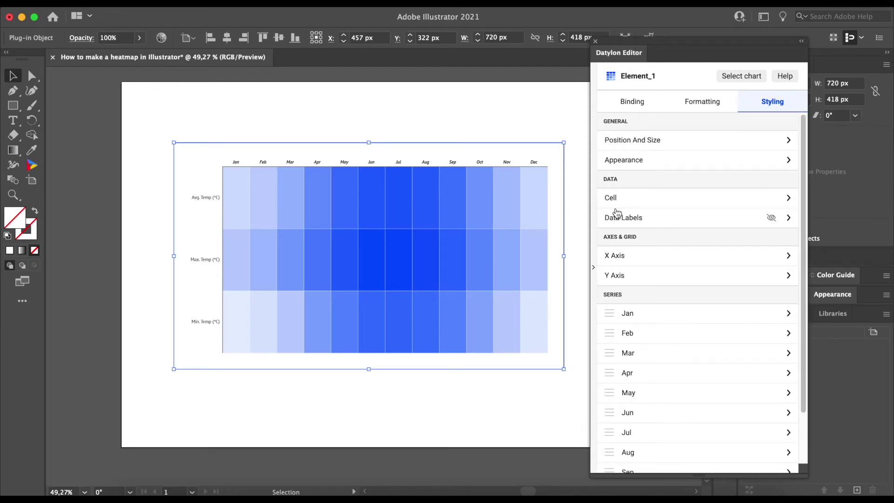
{"action": "left_click", "coordinate": [773, 217]}
Style the heatmap data labels in white PT Sans Bold at 12 pt.
{"action": "left_click", "coordinate": [709, 218]}
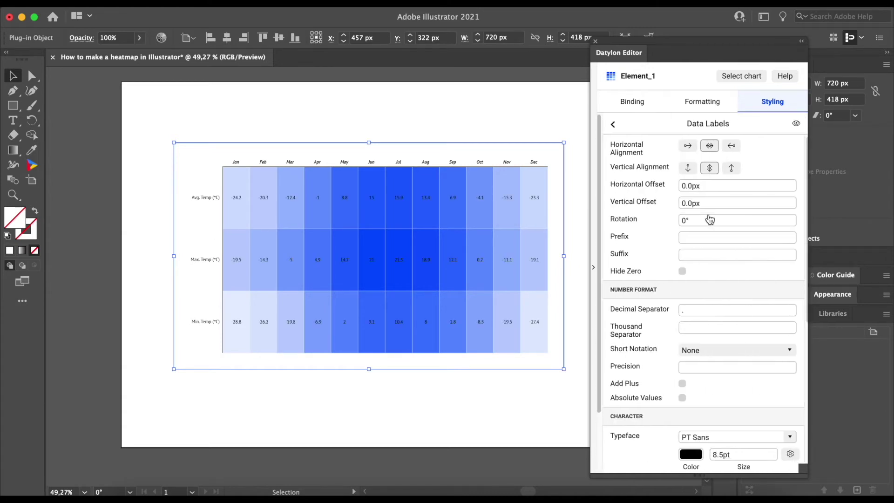
{"action": "scroll", "coordinate": [709, 214], "scroll_direction": "down", "scroll_amount": 5}
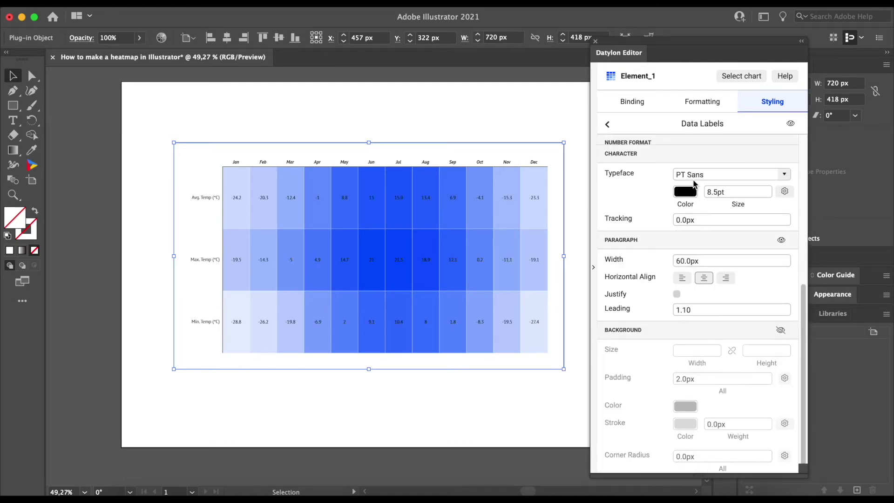
{"action": "left_click", "coordinate": [784, 175]}
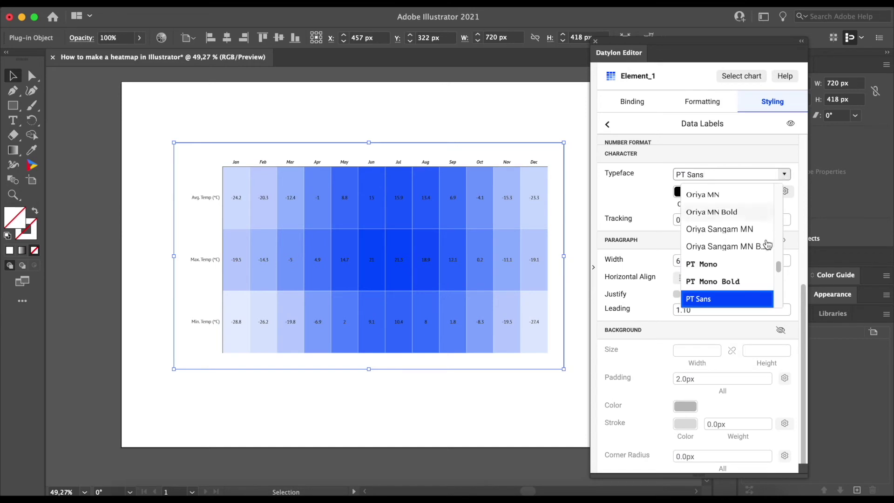
{"action": "left_click", "coordinate": [733, 298]}
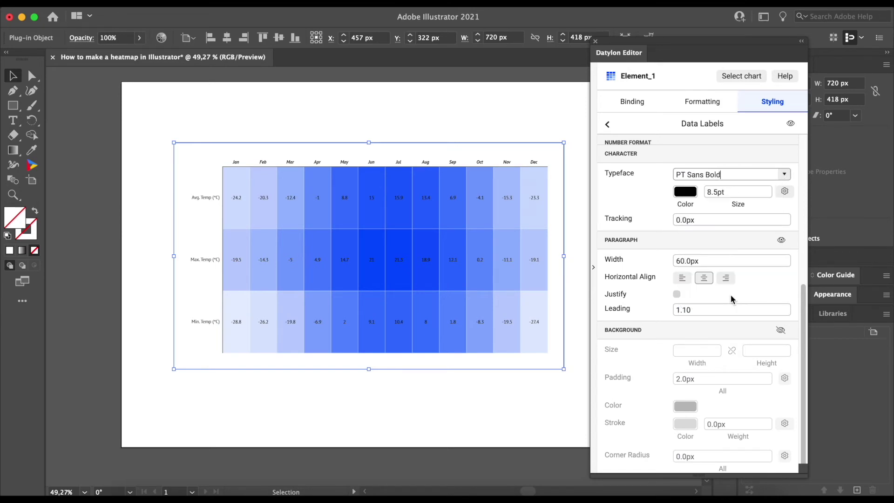
{"action": "left_click", "coordinate": [686, 193]}
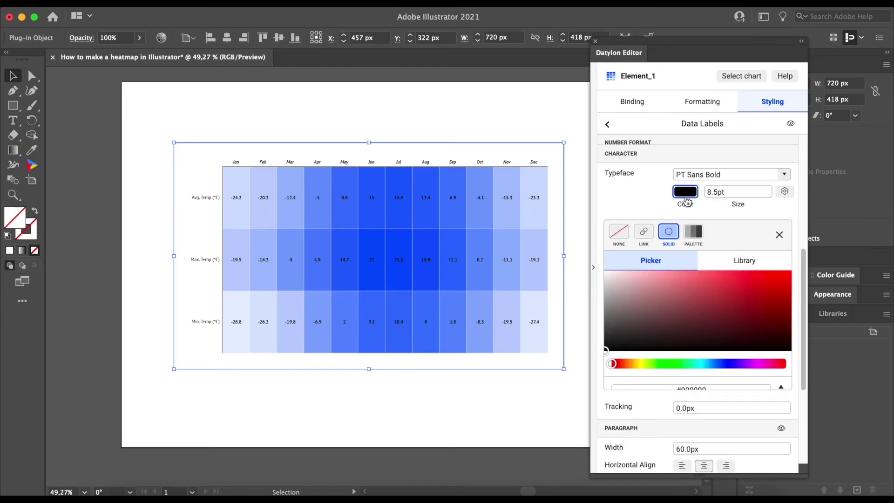
{"action": "left_click", "coordinate": [747, 267]}
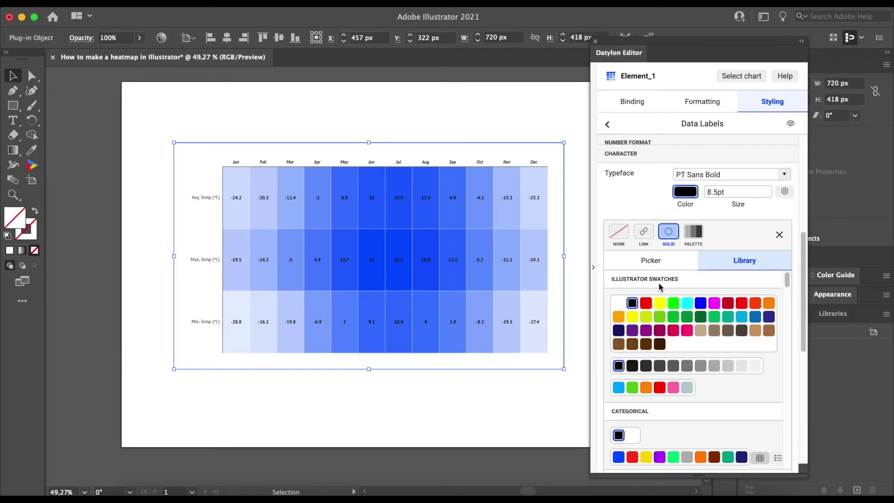
{"action": "left_click", "coordinate": [619, 304]}
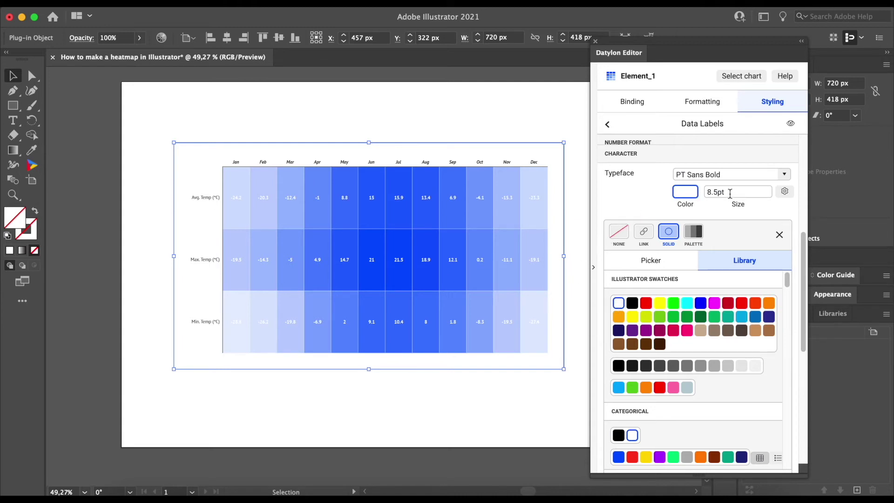
{"action": "left_click_drag", "start_coordinate": [732, 193], "coordinate": [667, 190]}
{"action": "type", "text": "12"}
{"action": "key", "text": "Return"}
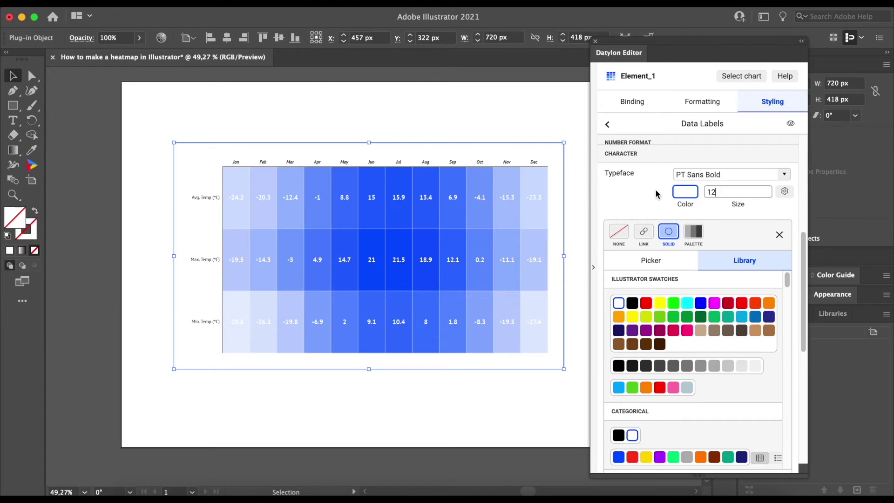
{"action": "left_click", "coordinate": [776, 218]}
{"action": "left_click", "coordinate": [610, 124]}
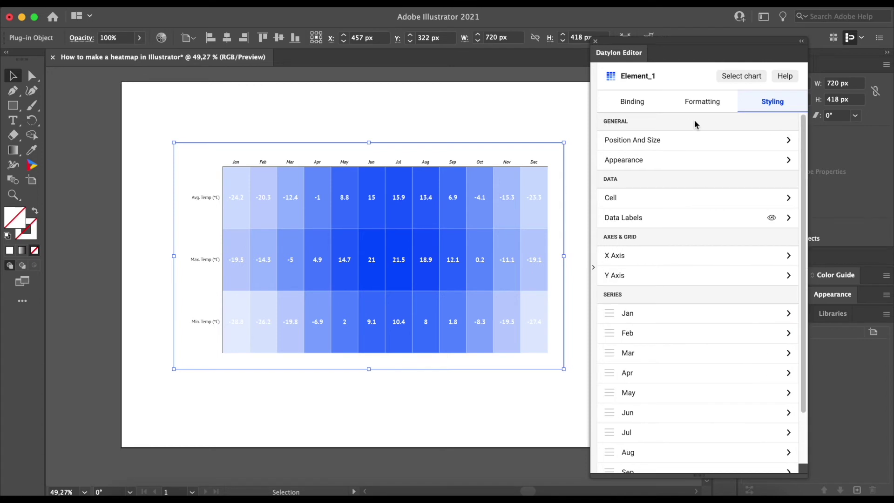
Colour the cells with the red-blue Diverging (D3) palette, reversed so cold values are blue.
{"action": "left_click", "coordinate": [688, 204]}
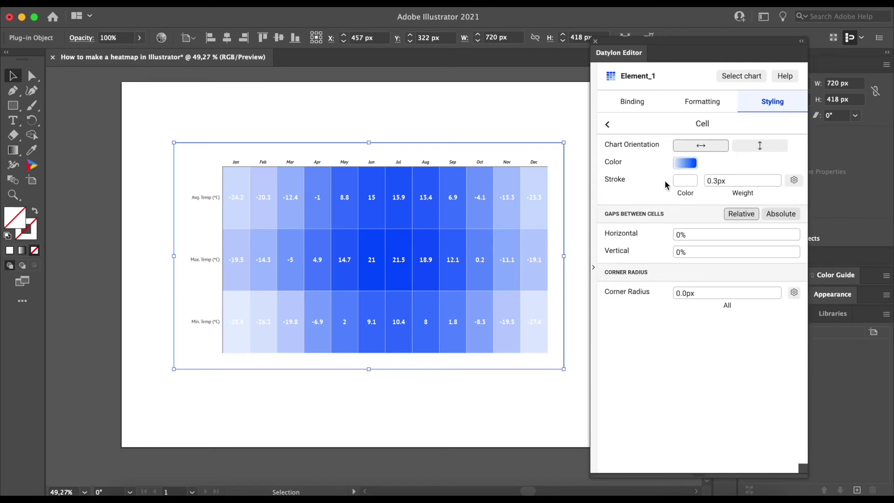
{"action": "left_click", "coordinate": [682, 168]}
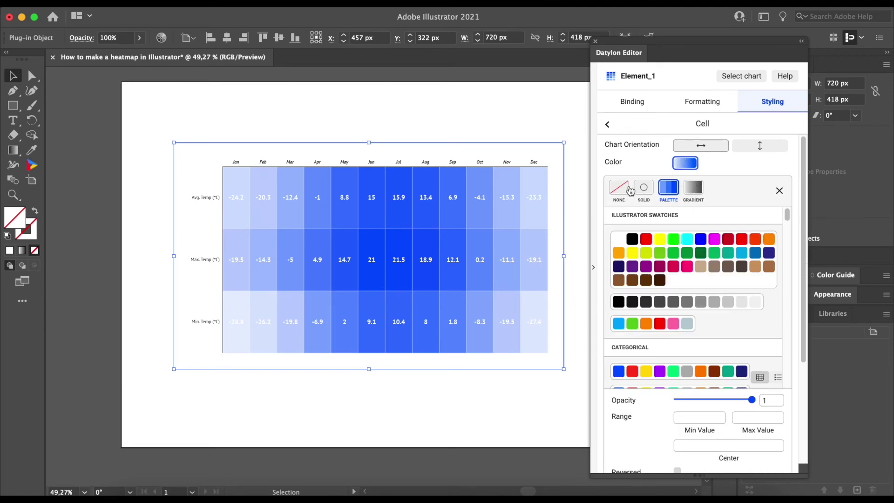
{"action": "scroll", "coordinate": [703, 289], "scroll_direction": "down", "scroll_amount": 2}
{"action": "scroll", "coordinate": [703, 289], "scroll_direction": "down", "scroll_amount": 10}
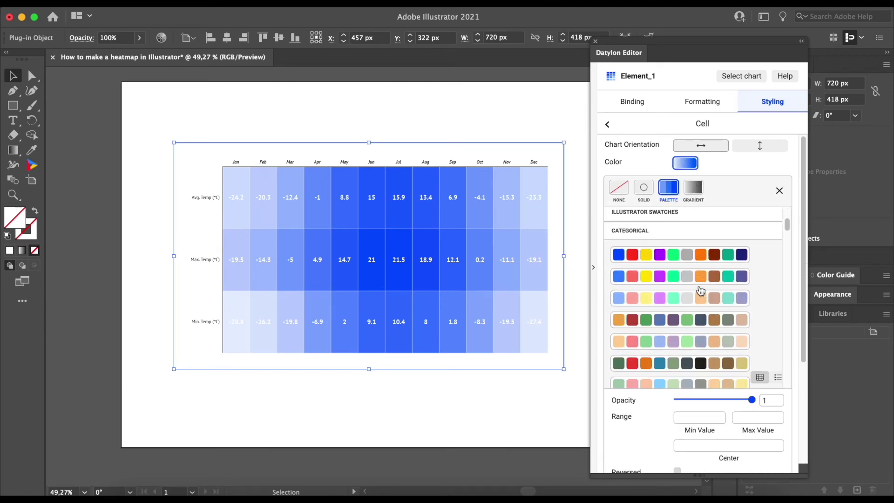
{"action": "scroll", "coordinate": [697, 287], "scroll_direction": "down", "scroll_amount": 8}
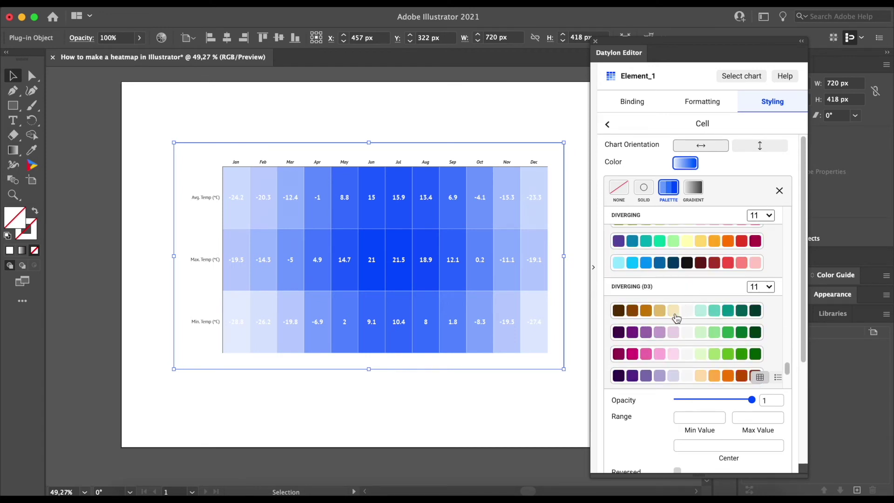
{"action": "scroll", "coordinate": [675, 316], "scroll_direction": "down", "scroll_amount": 2}
{"action": "left_click", "coordinate": [669, 359]}
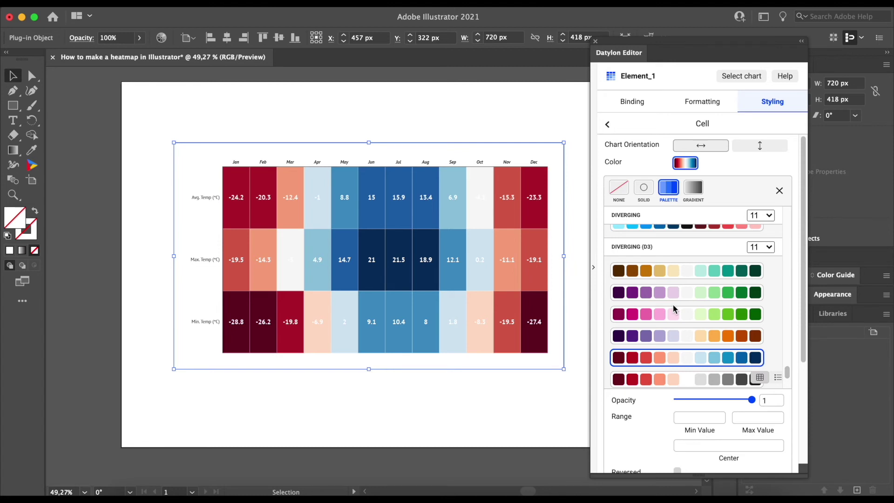
{"action": "scroll", "coordinate": [674, 308], "scroll_direction": "down", "scroll_amount": 3}
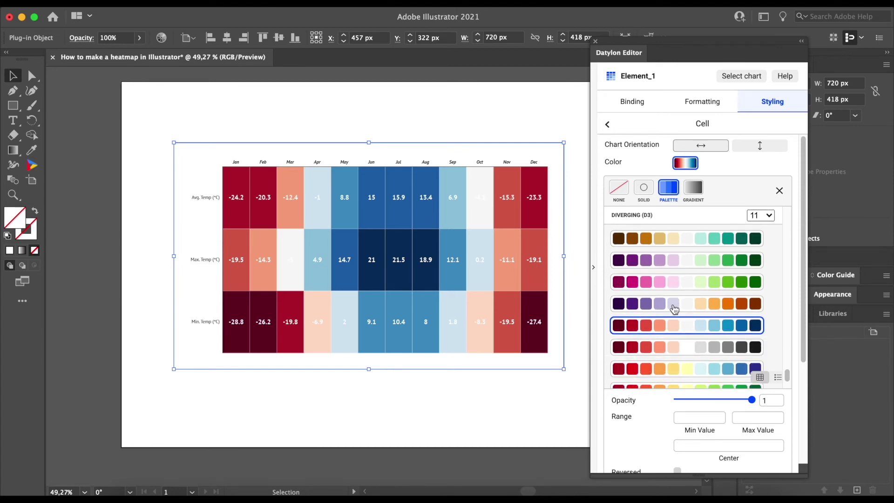
{"action": "scroll", "coordinate": [674, 309], "scroll_direction": "down", "scroll_amount": 5}
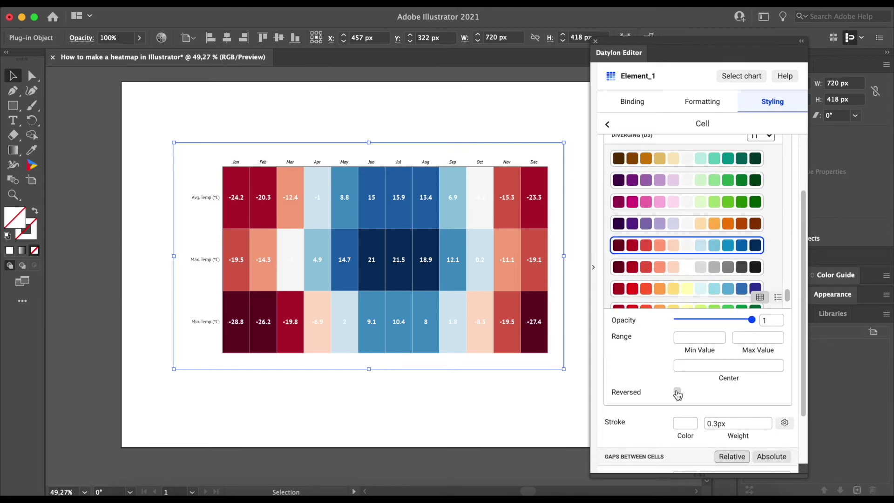
{"action": "left_click", "coordinate": [677, 393]}
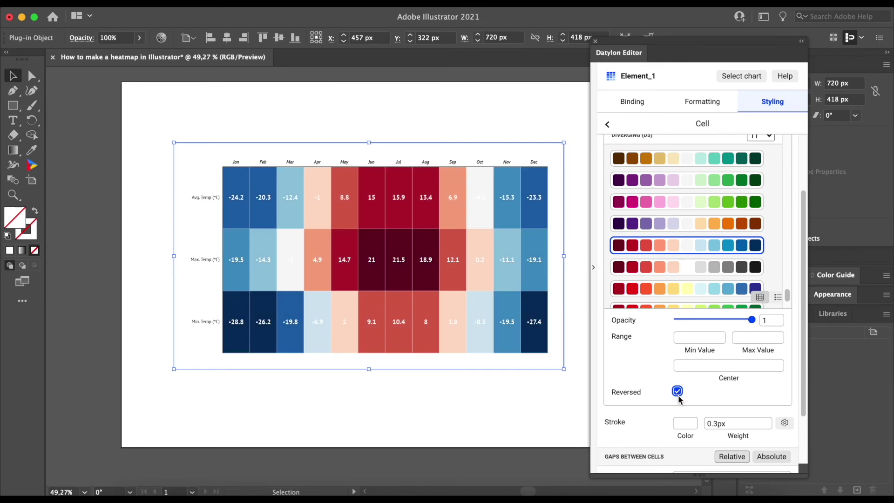
{"action": "scroll", "coordinate": [678, 399], "scroll_direction": "down", "scroll_amount": 3}
{"action": "scroll", "coordinate": [679, 399], "scroll_direction": "down", "scroll_amount": 2}
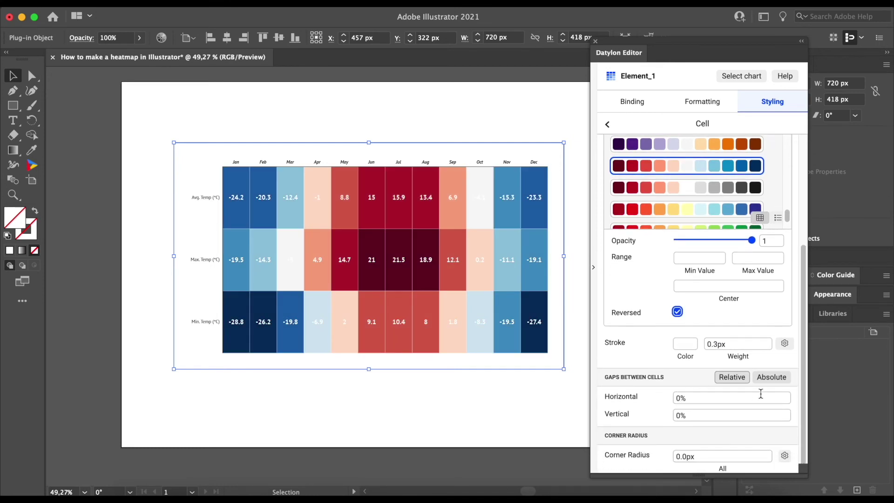
Set absolute 3 px horizontal and vertical cell gaps and scale the chart to about 652 × 280 px.
{"action": "left_click", "coordinate": [781, 380]}
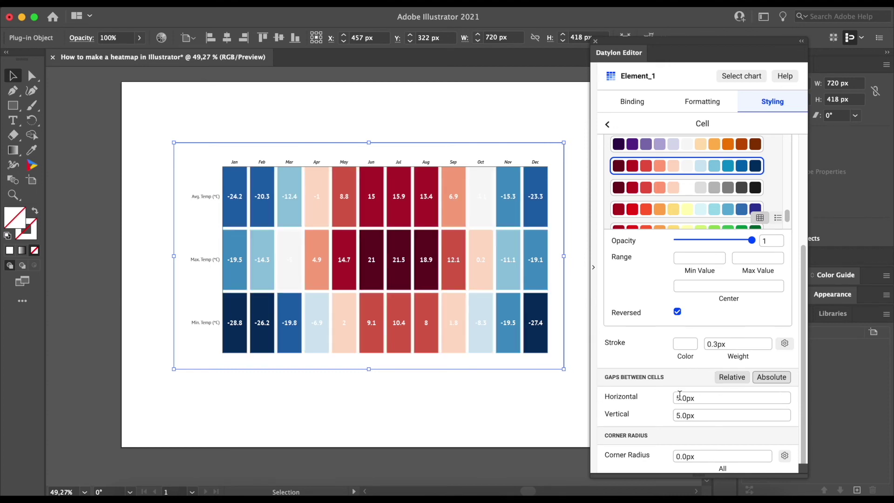
{"action": "left_click", "coordinate": [709, 404]}
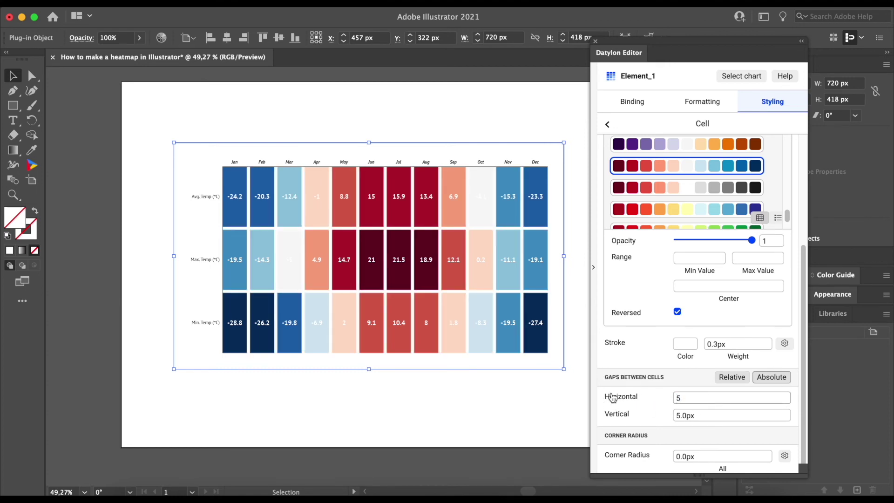
{"action": "type", "text": "3"}
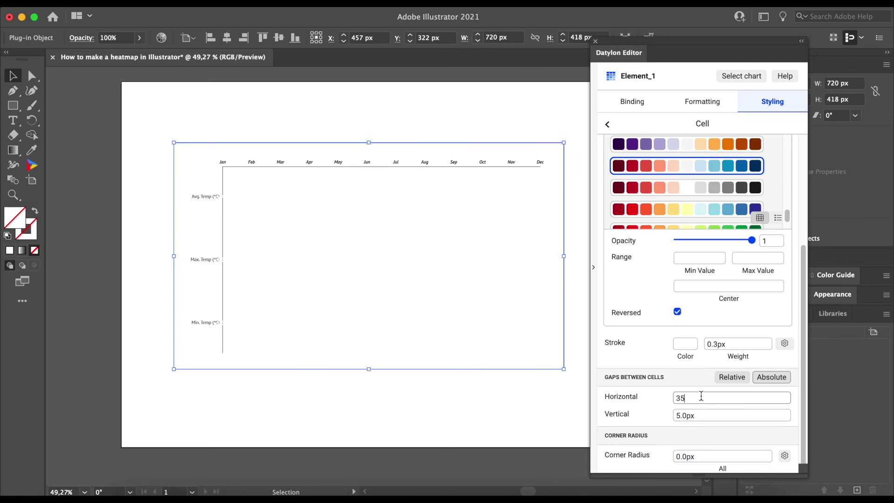
{"action": "key", "text": "BackSpace"}
{"action": "key", "text": "Tab"}
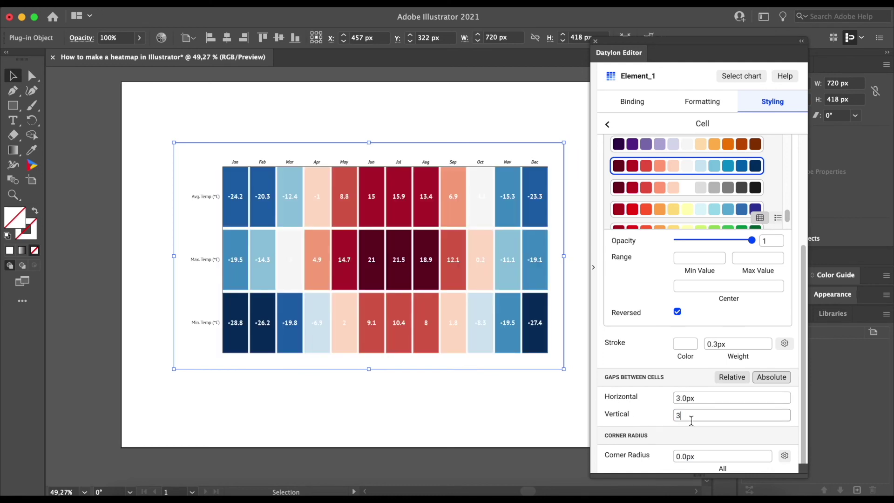
{"action": "type", "text": "3"}
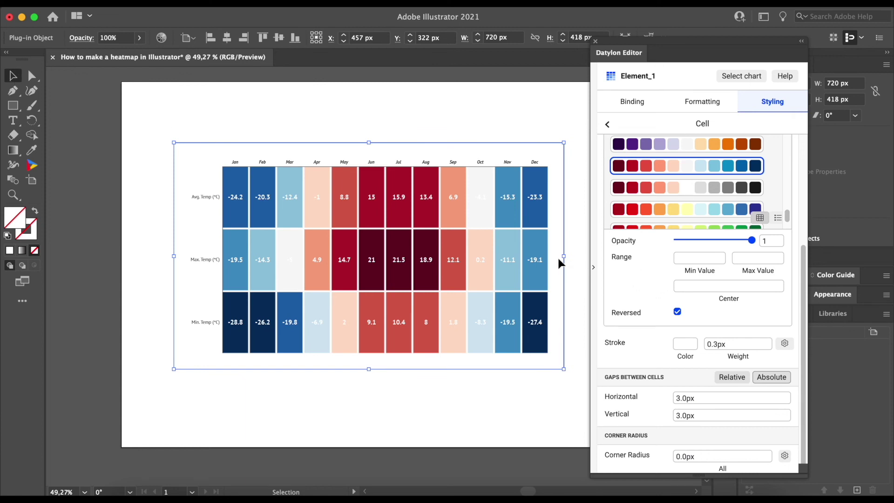
{"action": "left_click_drag", "start_coordinate": [563, 256], "coordinate": [569, 256]}
{"action": "left_click_drag", "start_coordinate": [572, 370], "coordinate": [528, 295]}
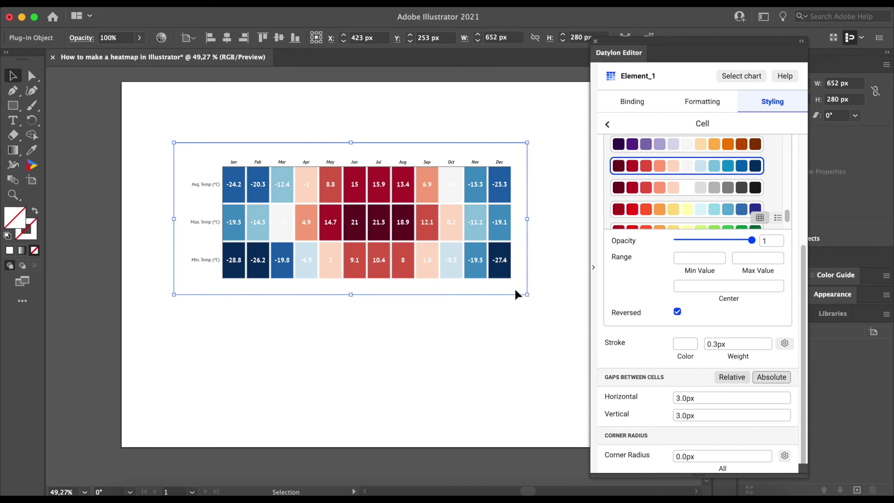
Export the heatmap with Export As as a PNG on the Desktop at High (300 ppi).
{"action": "left_click", "coordinate": [97, 8]}
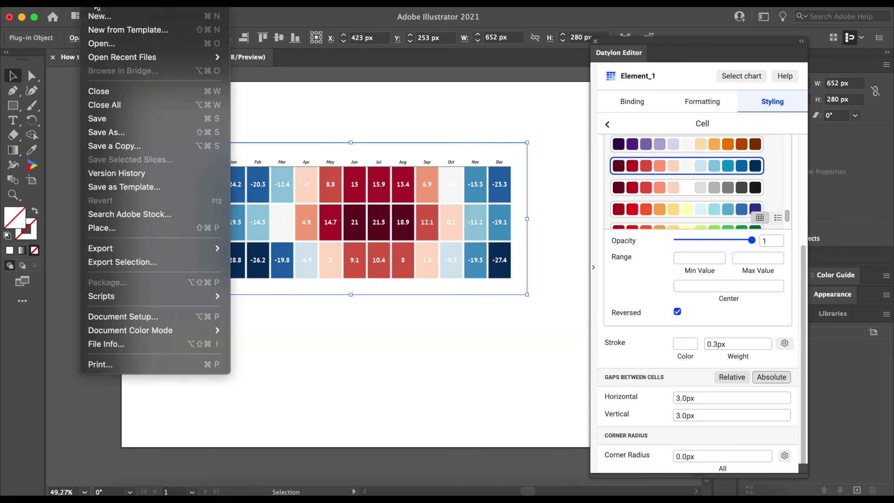
{"action": "mouse_move", "coordinate": [110, 252]}
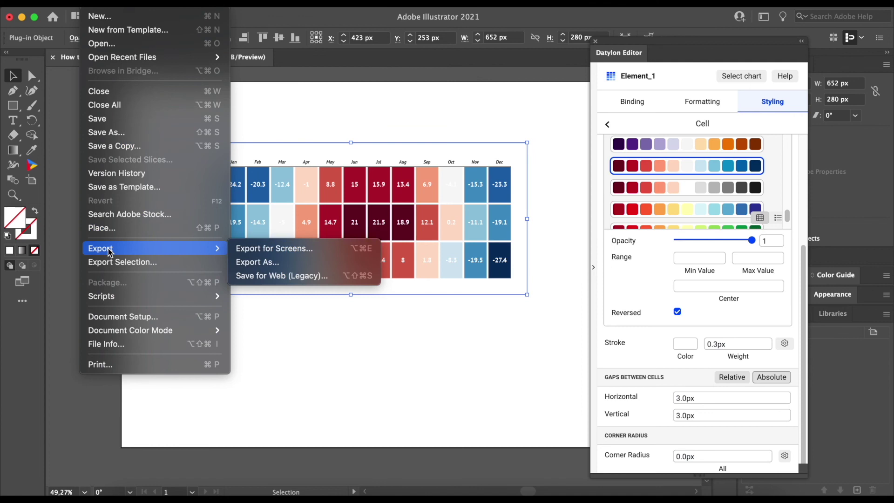
{"action": "left_click", "coordinate": [267, 262]}
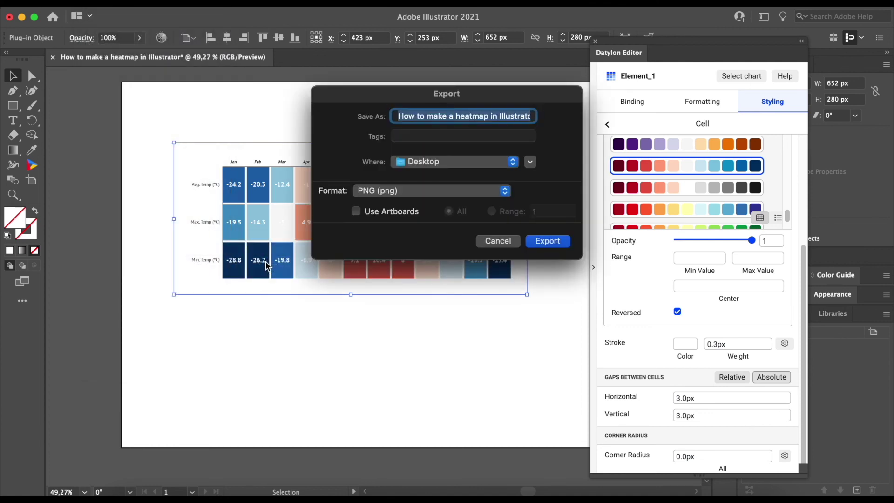
{"action": "left_click", "coordinate": [564, 242]}
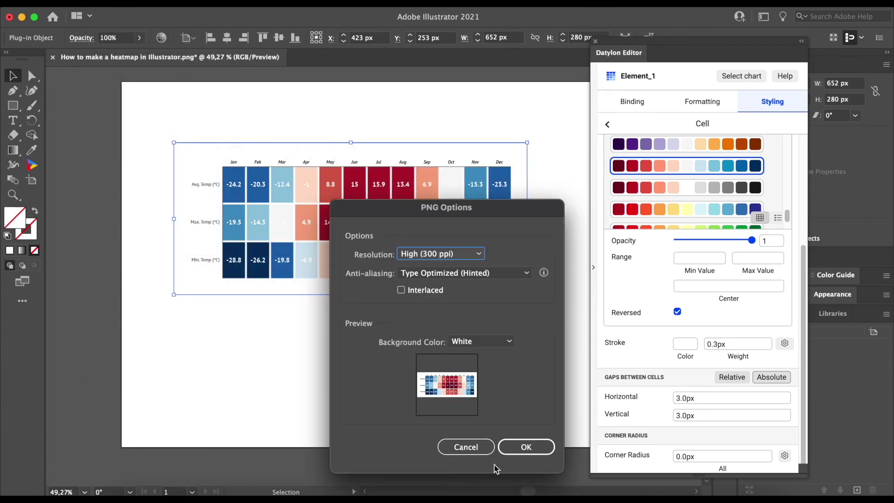
{"action": "left_click", "coordinate": [526, 447]}
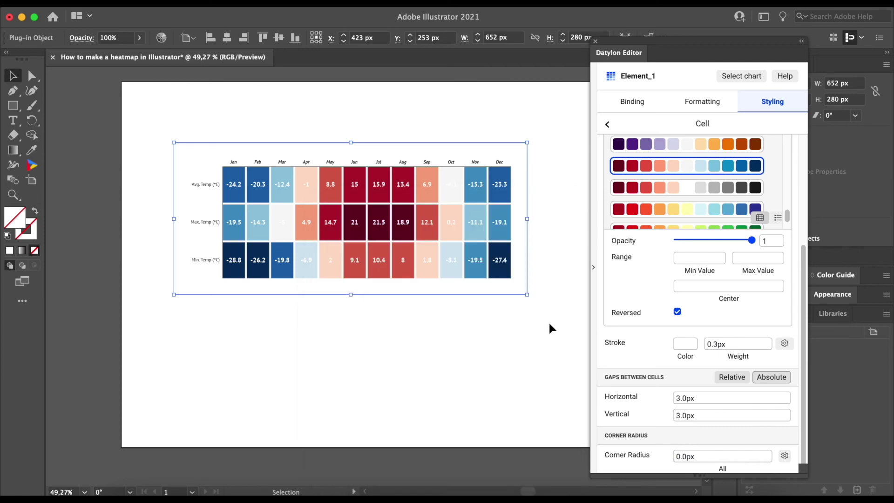